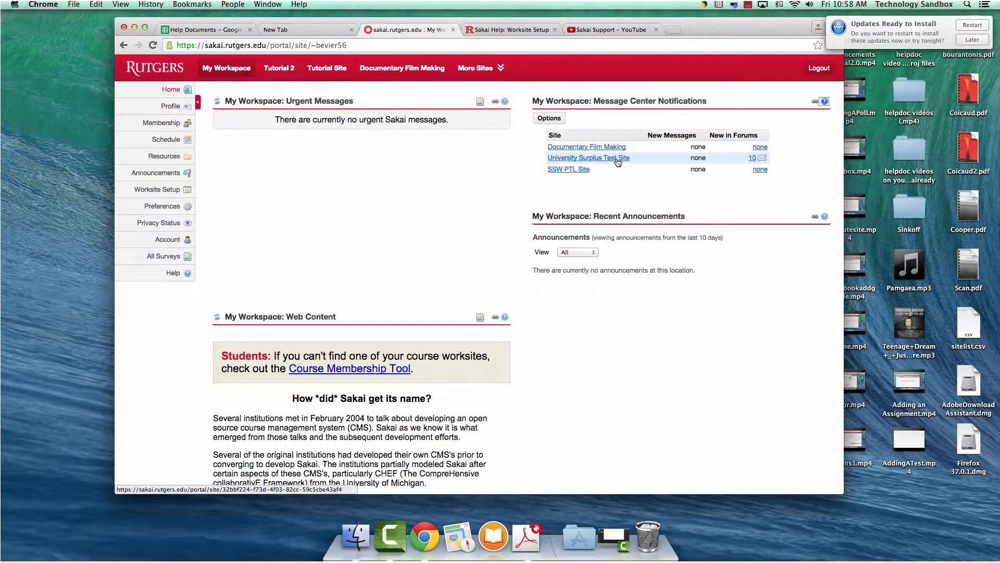
# - Start a new site in Worksite Setup as a Build your own project site
pyautogui.click(167, 193)
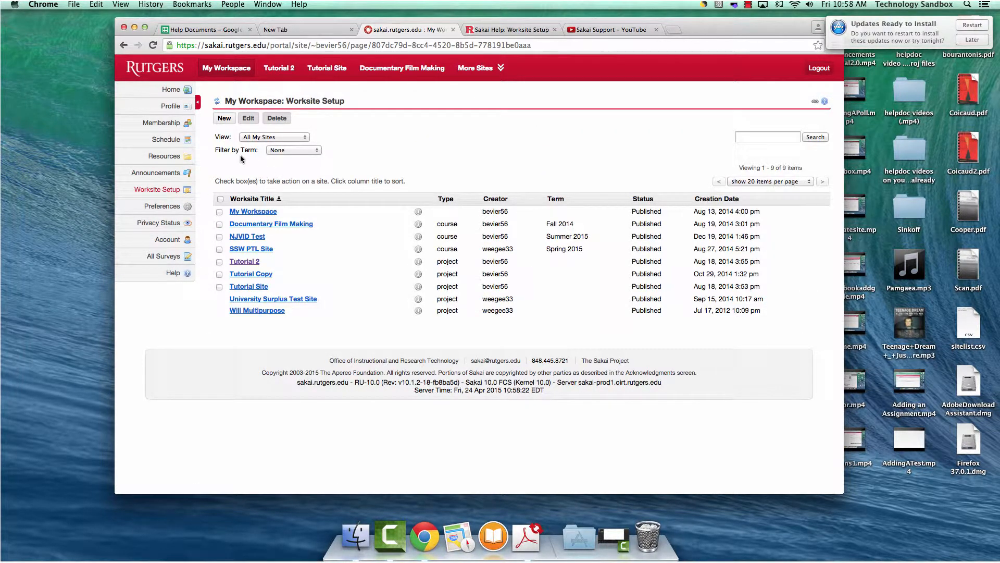
pyautogui.click(226, 120)
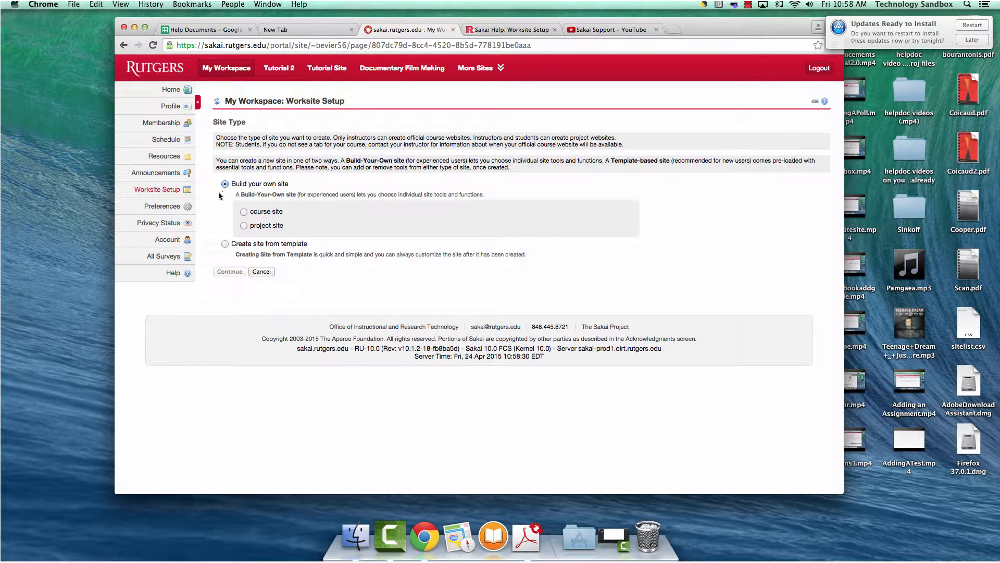
pyautogui.moveTo(213, 122); pyautogui.dragTo(251, 122)
pyautogui.click(244, 214)
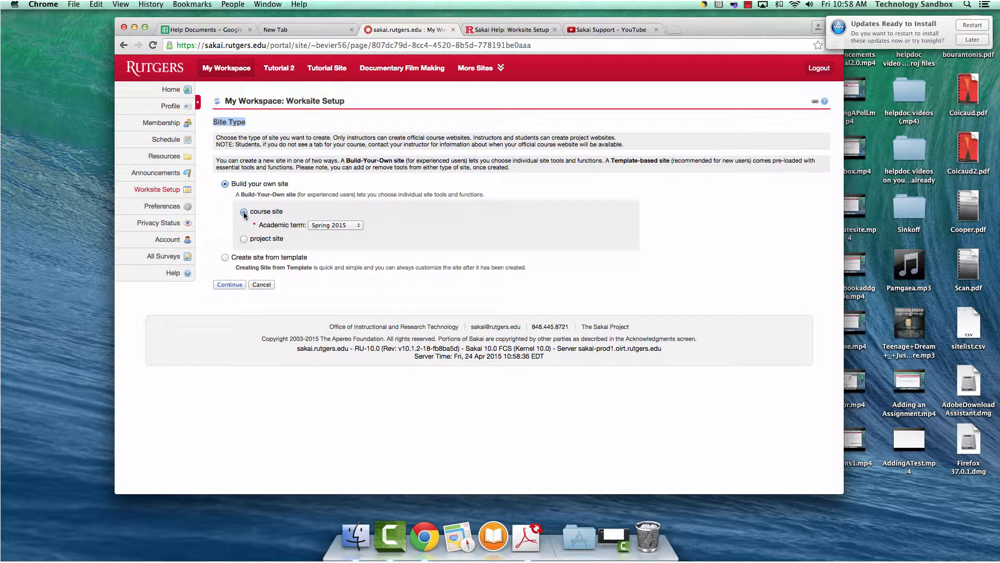
pyautogui.click(244, 243)
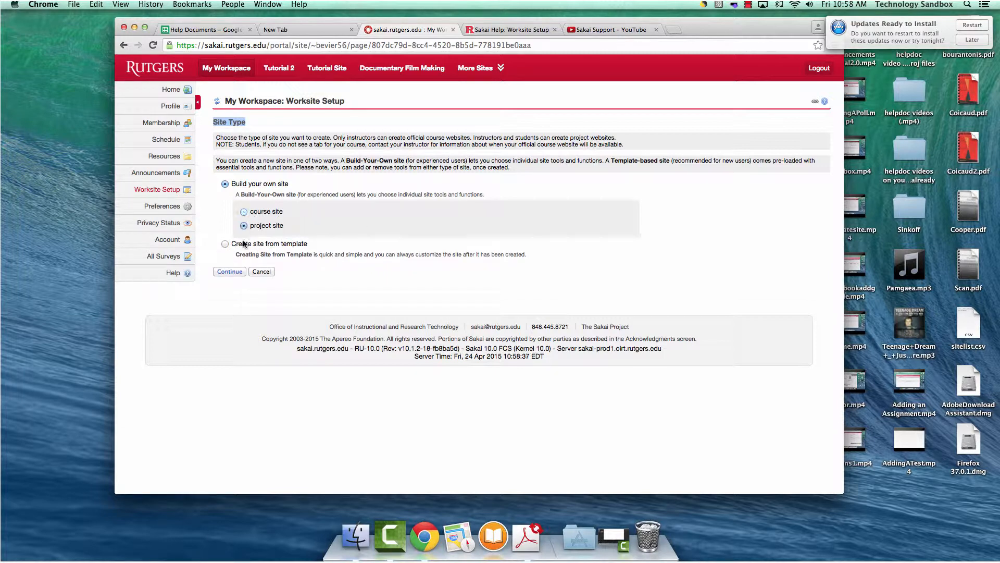
pyautogui.click(244, 212)
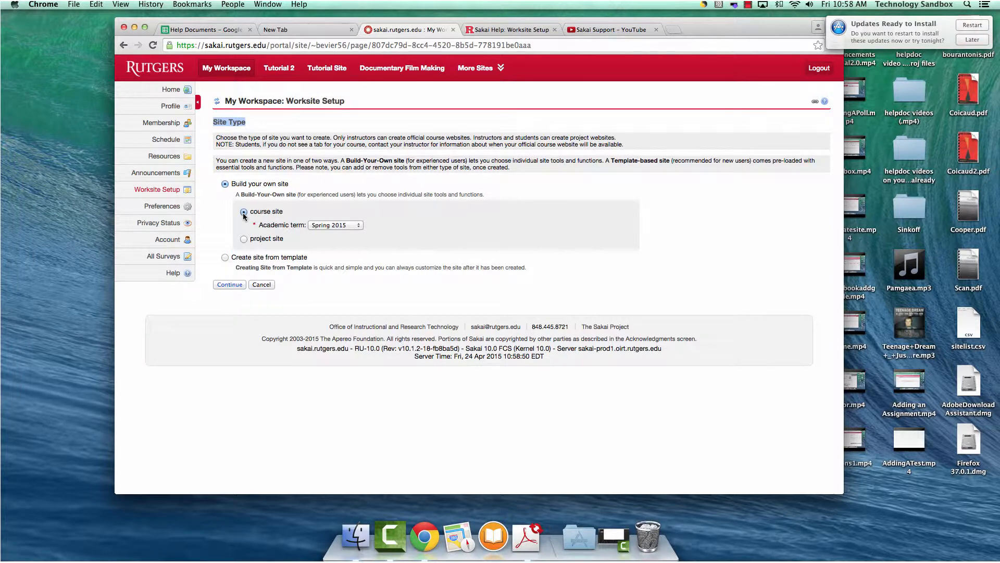
pyautogui.click(244, 239)
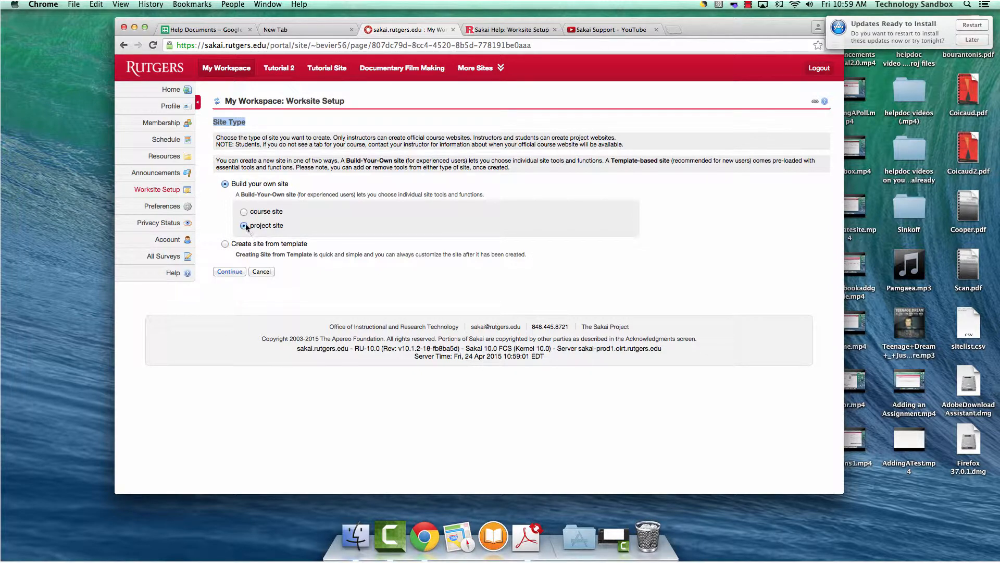
# - Give the new project site the title 'Test' and the description 'This is a test site'
pyautogui.click(233, 274)
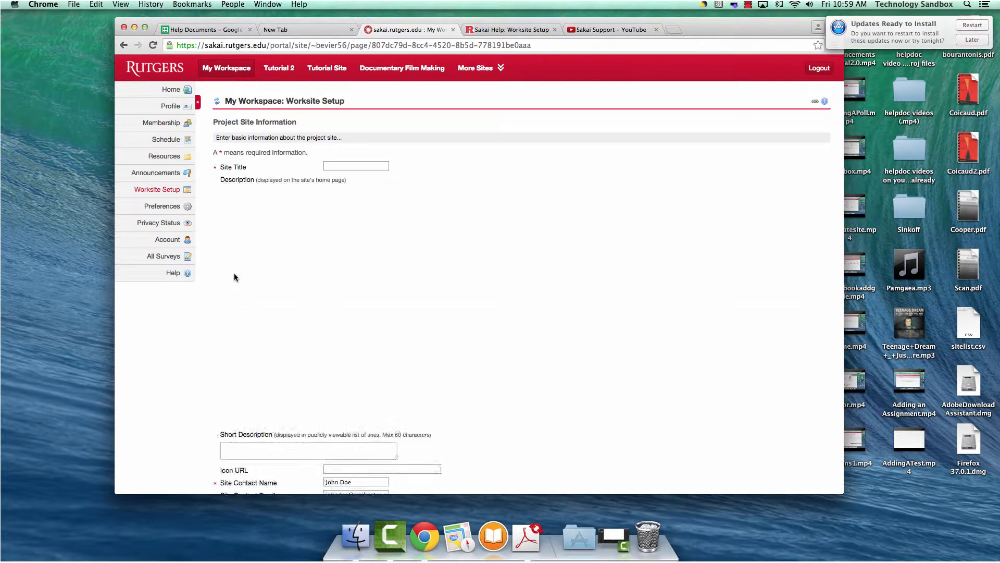
pyautogui.click(348, 164)
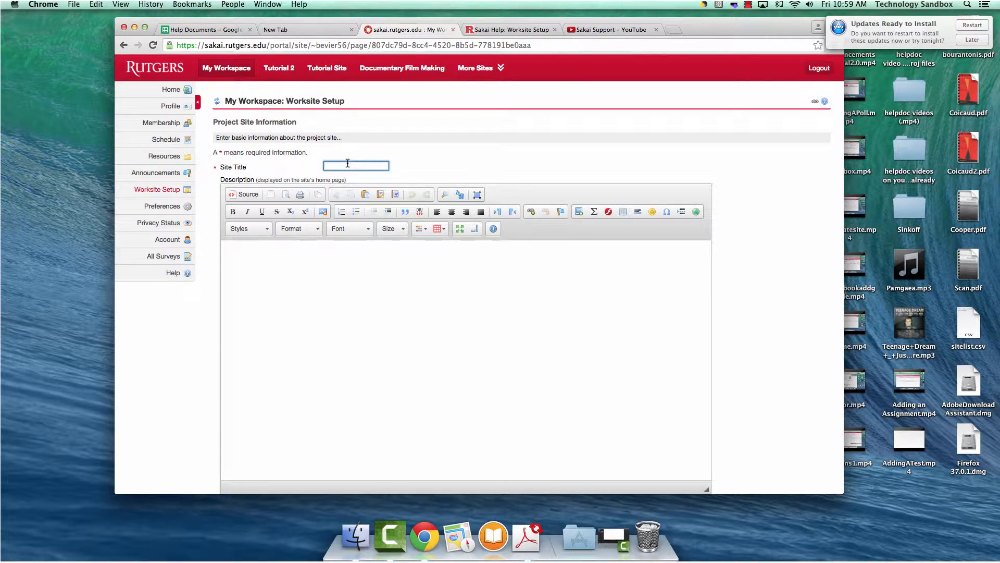
pyautogui.write('Test')
pyautogui.click(334, 263)
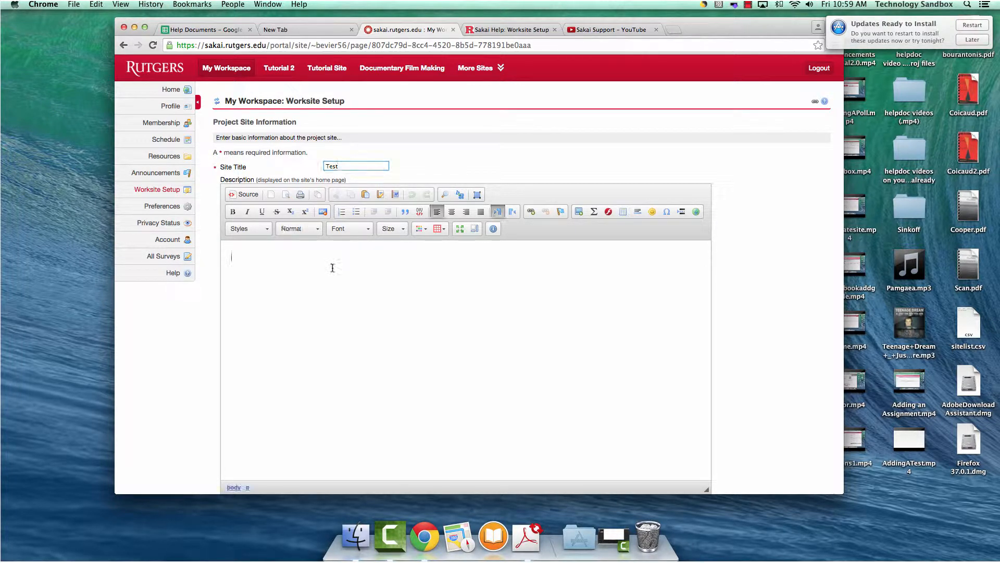
pyautogui.write('This is a test site.')
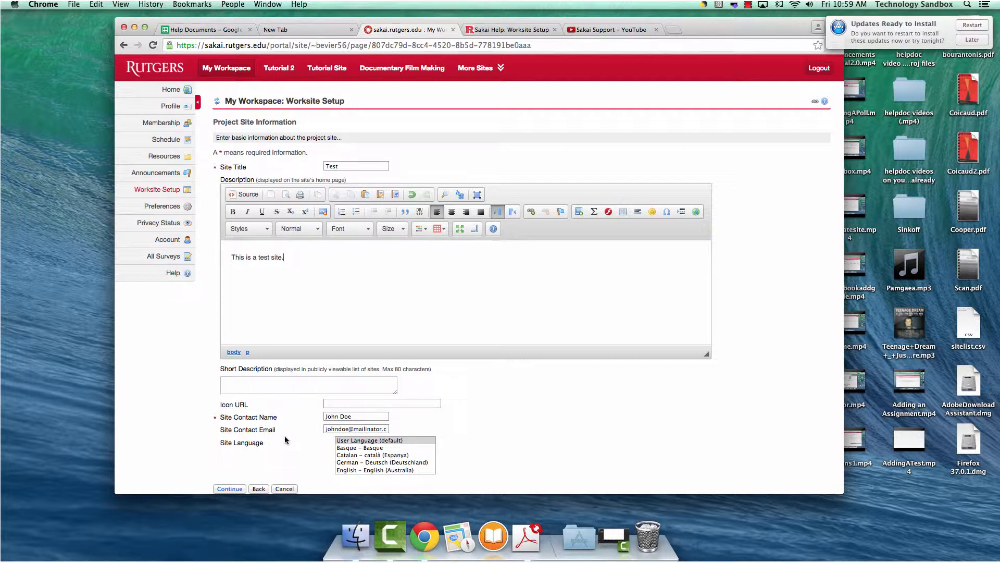
pyautogui.click(229, 489)
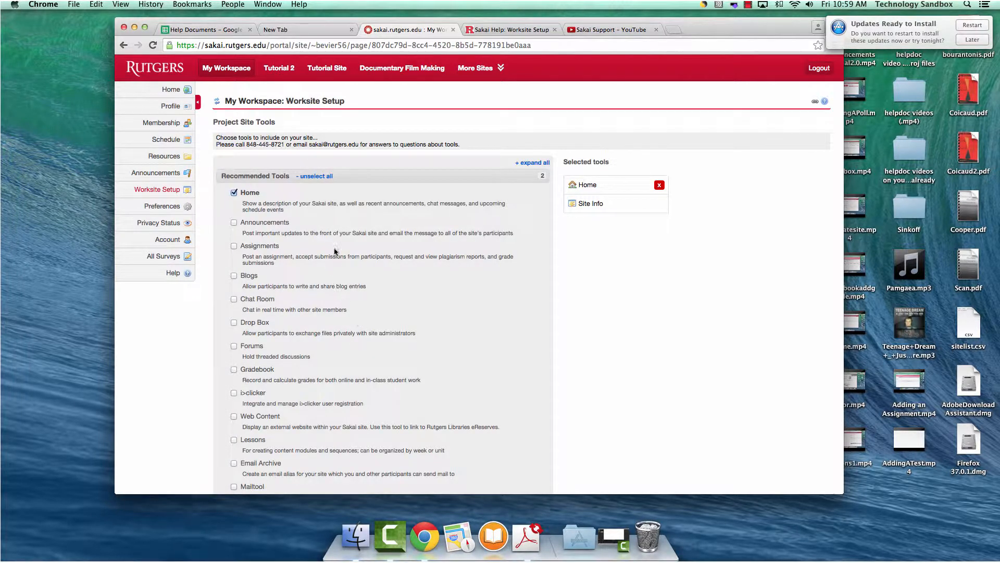
# - Tick Assignments, Gradebook and Resources in the Project Site Tools list
pyautogui.scroll(-5, 334, 248)
pyautogui.scroll(-7, 333, 248)
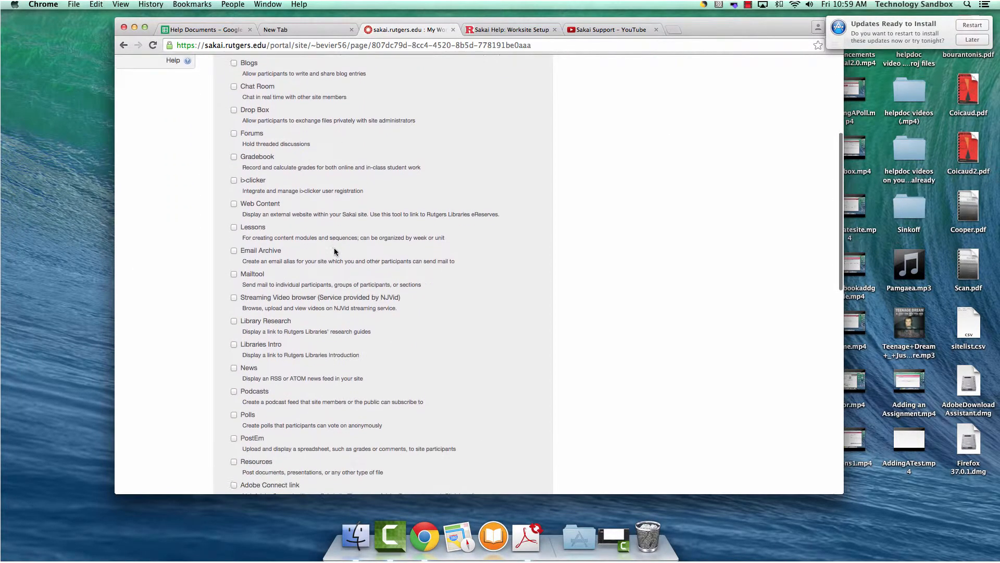
pyautogui.scroll(7, 334, 250)
pyautogui.scroll(5, 334, 252)
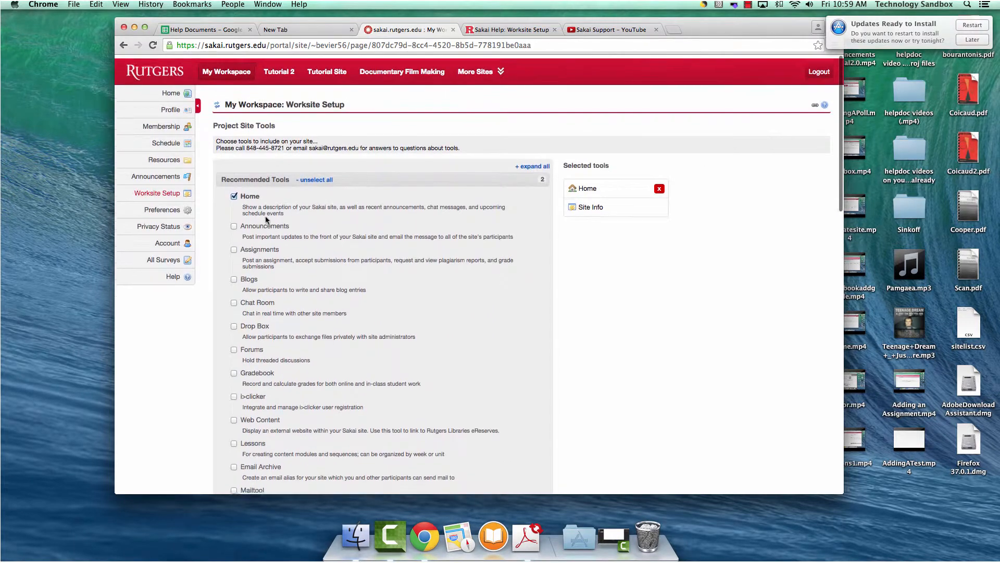
pyautogui.scroll(-5, 415, 290)
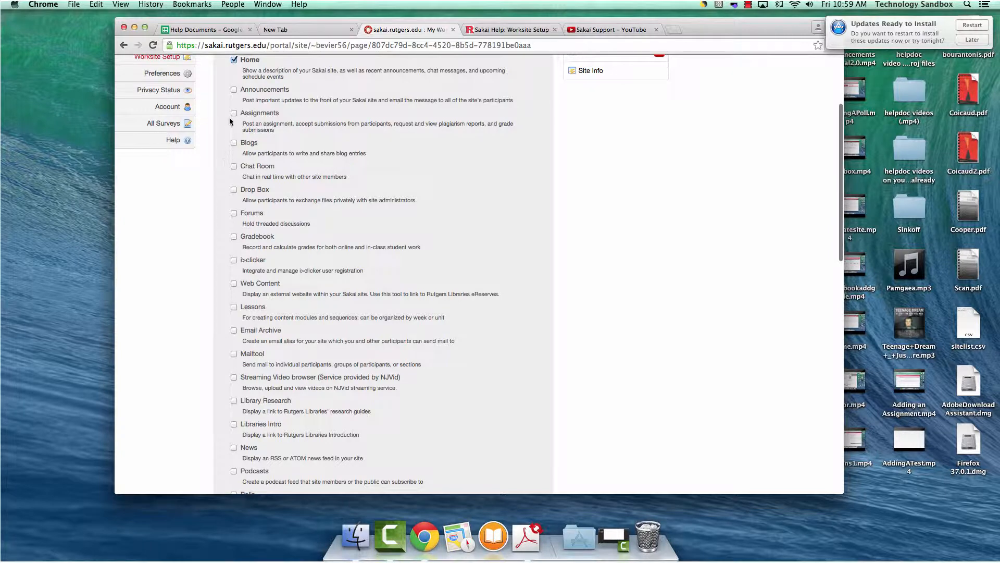
pyautogui.click(234, 113)
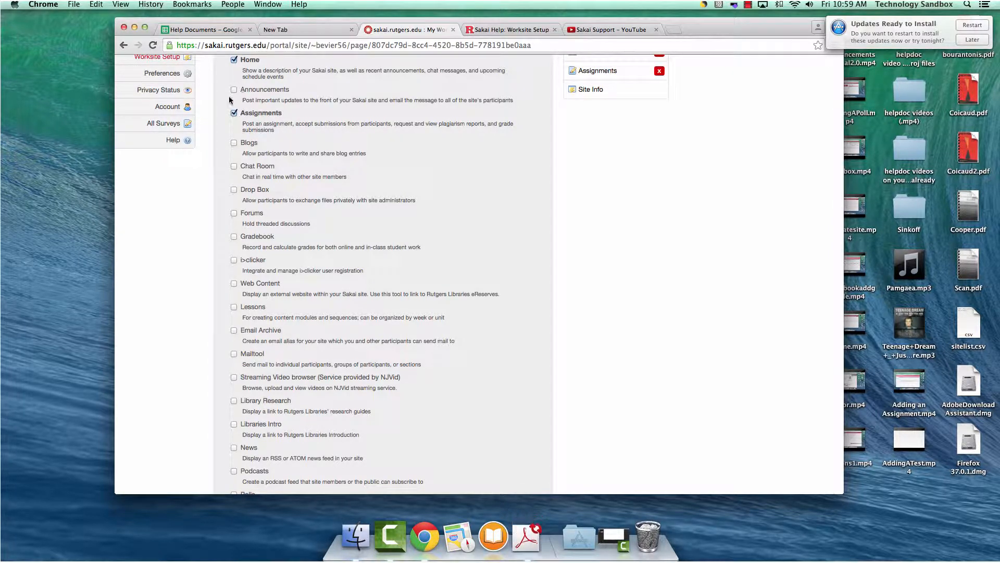
pyautogui.scroll(-2, 232, 209)
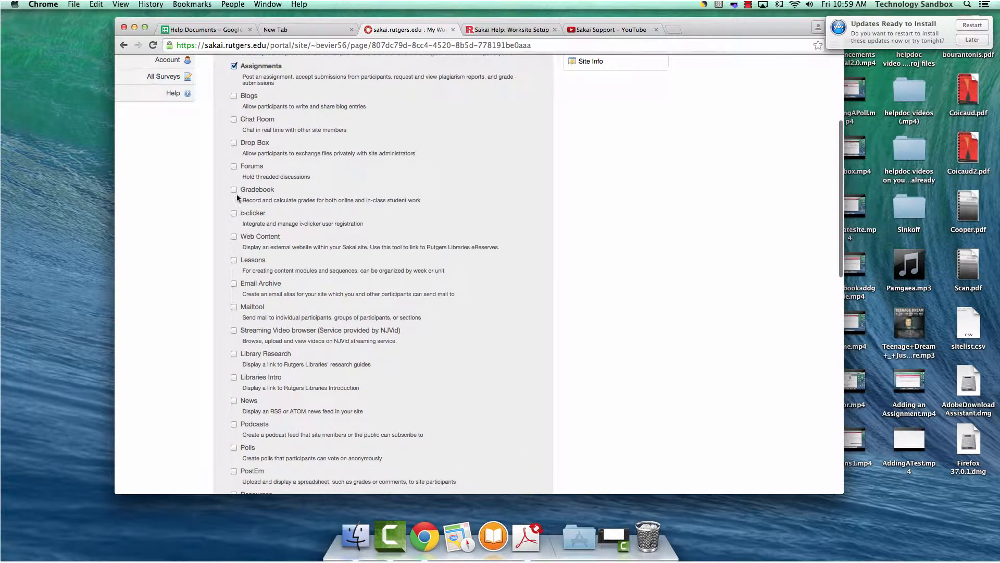
pyautogui.click(234, 190)
pyautogui.scroll(-5, 235, 220)
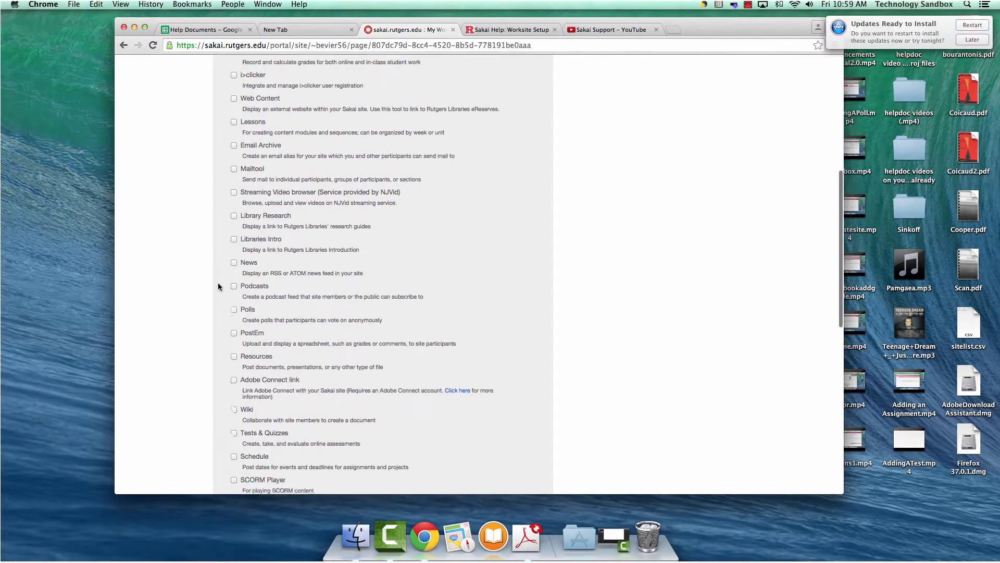
pyautogui.scroll(-3, 217, 285)
pyautogui.click(234, 290)
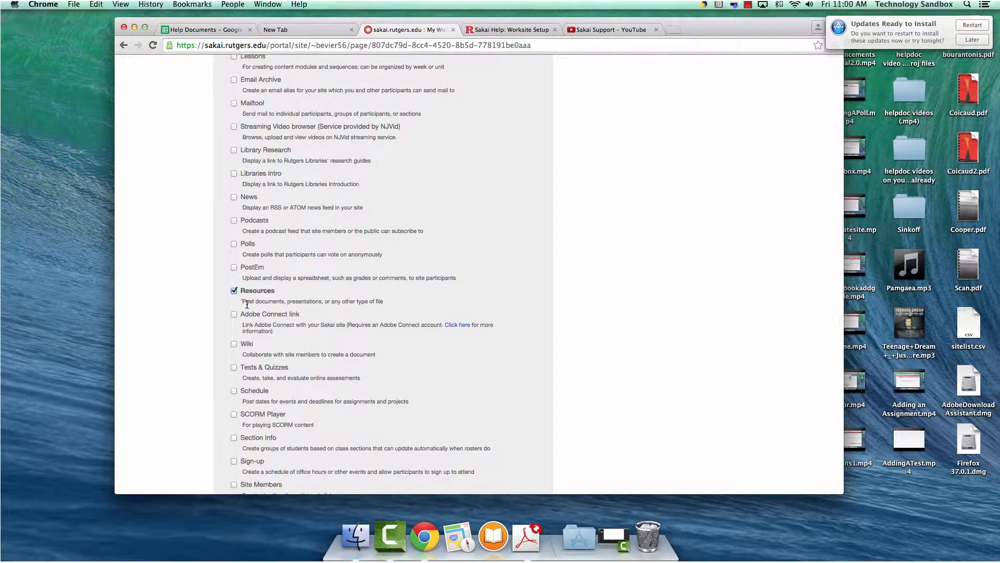
pyautogui.moveTo(242, 302); pyautogui.dragTo(373, 306)
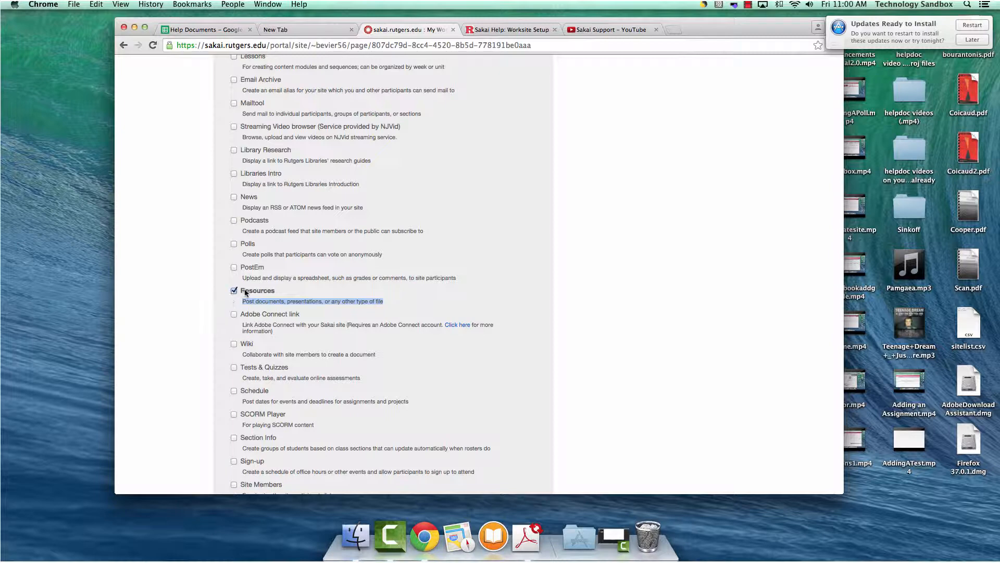
# - Add Forums and Chat Room to the site's tools and continue to site access
pyautogui.scroll(2, 250, 296)
pyautogui.scroll(-12, 252, 296)
pyautogui.scroll(11, 252, 294)
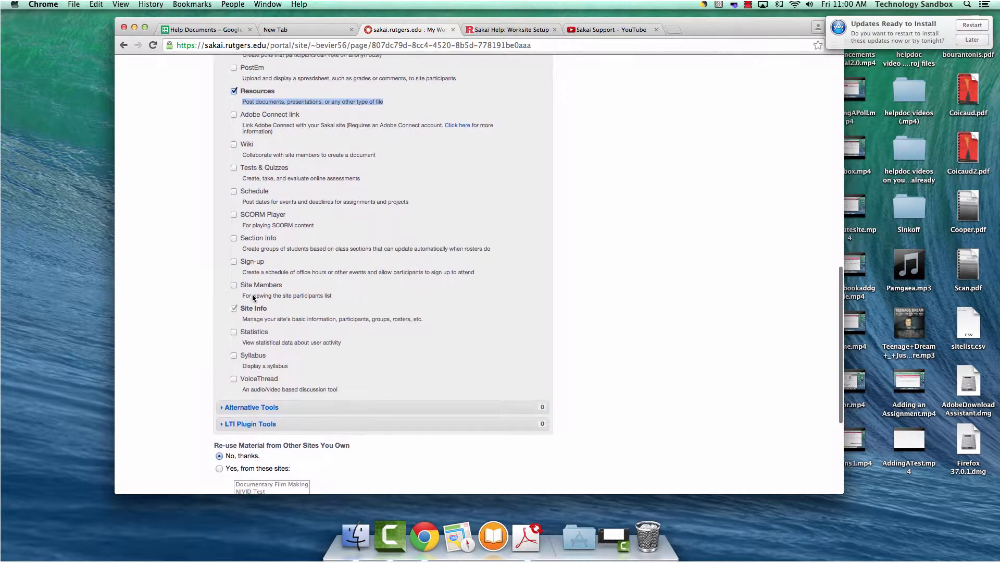
pyautogui.scroll(15, 253, 296)
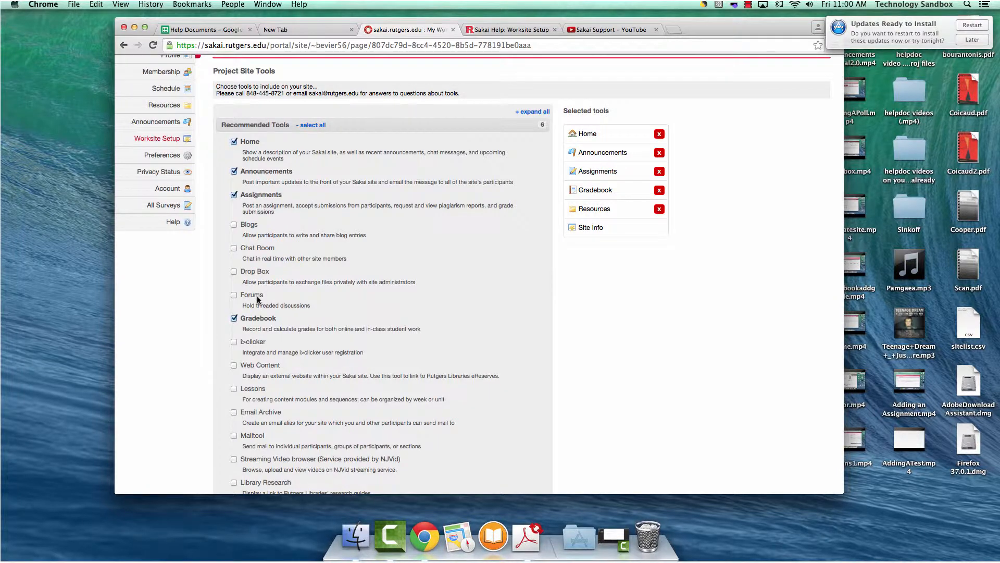
pyautogui.scroll(-3, 257, 300)
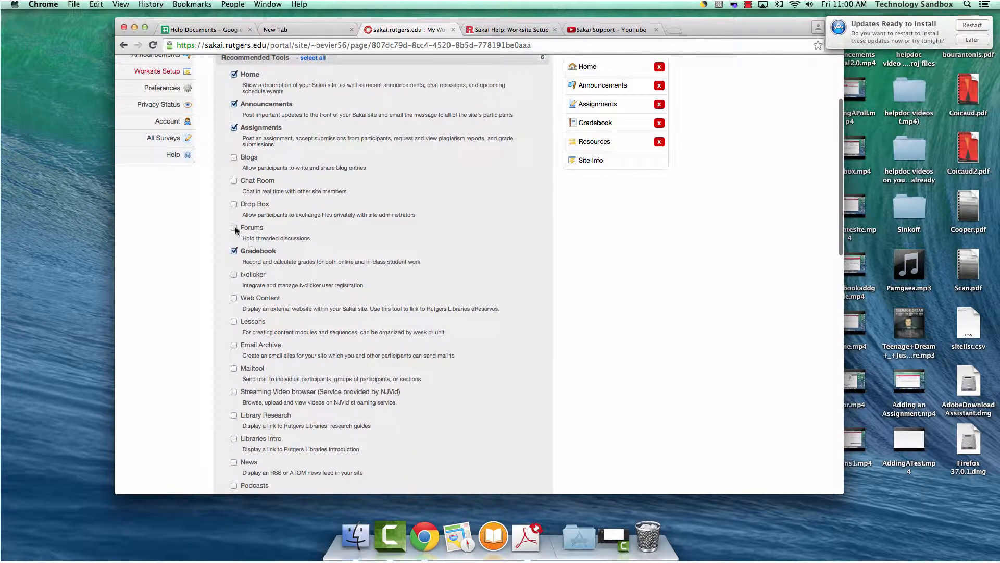
pyautogui.click(234, 228)
pyautogui.click(235, 181)
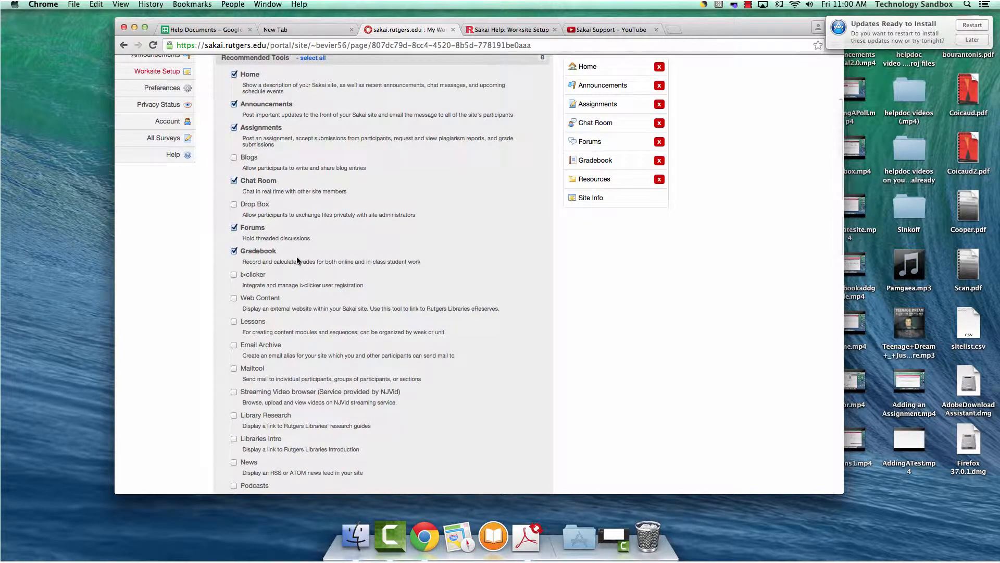
pyautogui.scroll(-15, 296, 256)
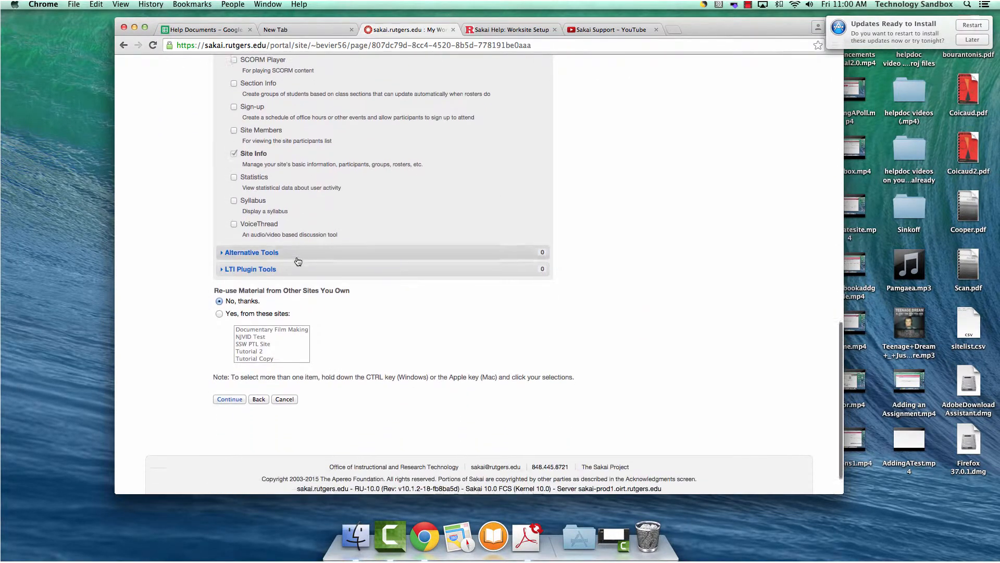
pyautogui.scroll(-1, 297, 259)
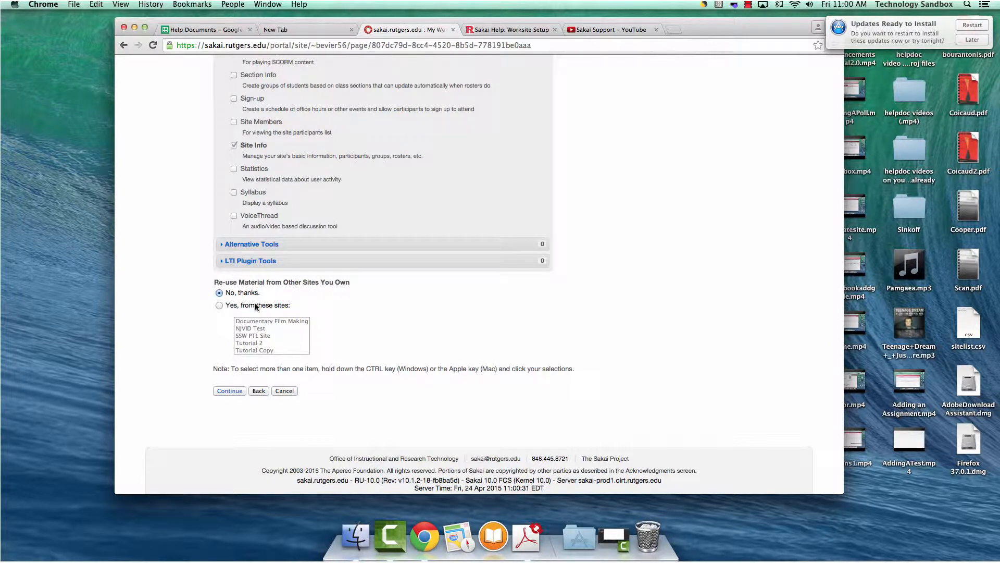
pyautogui.click(229, 390)
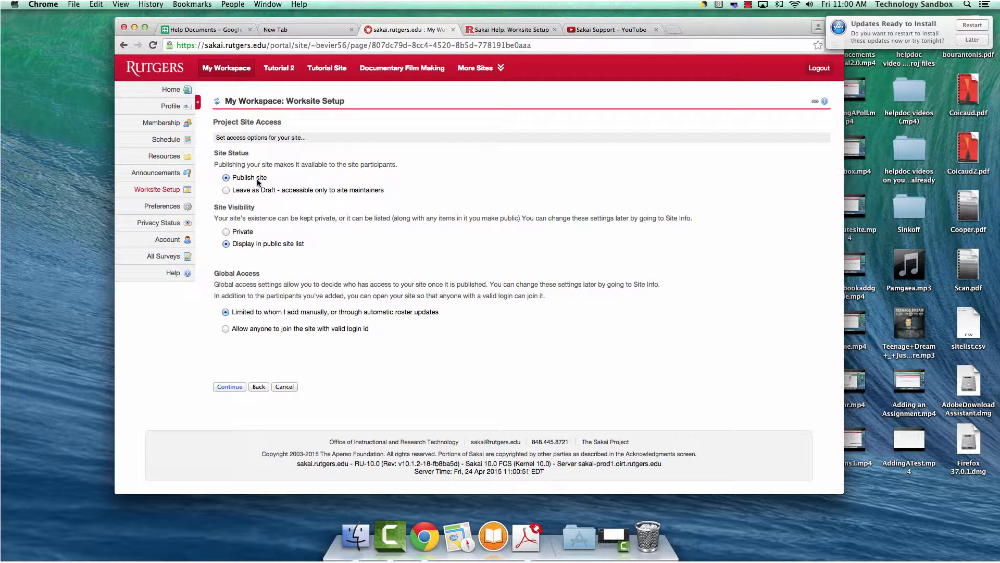
# - Keep the site published and restrict access to manually added participants, then continue
pyautogui.click(226, 190)
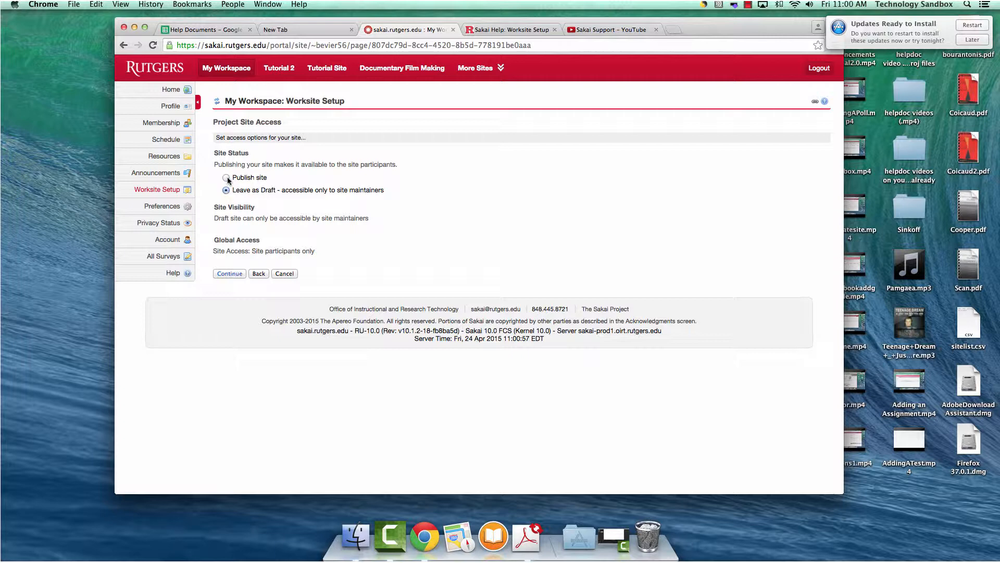
pyautogui.click(227, 177)
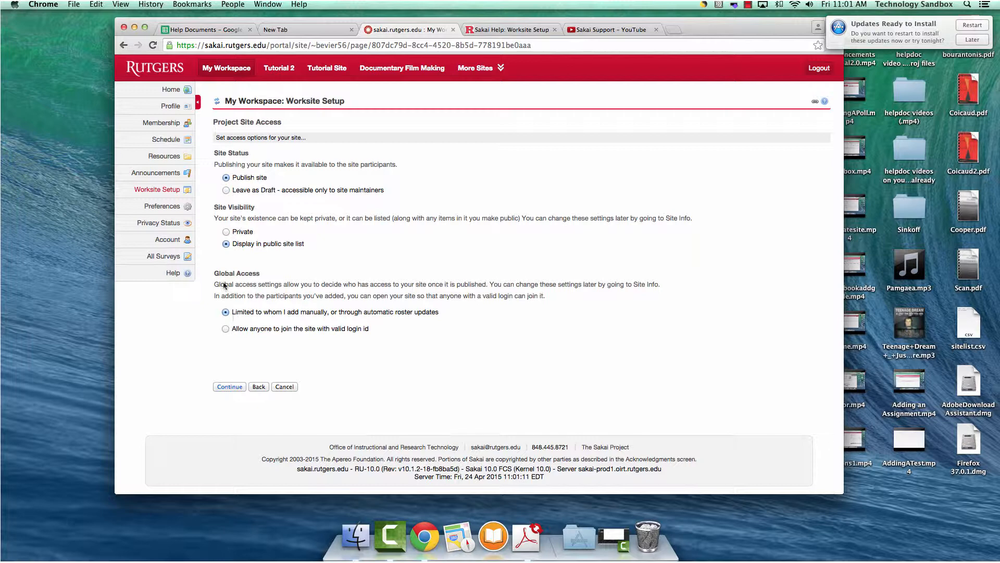
pyautogui.click(223, 330)
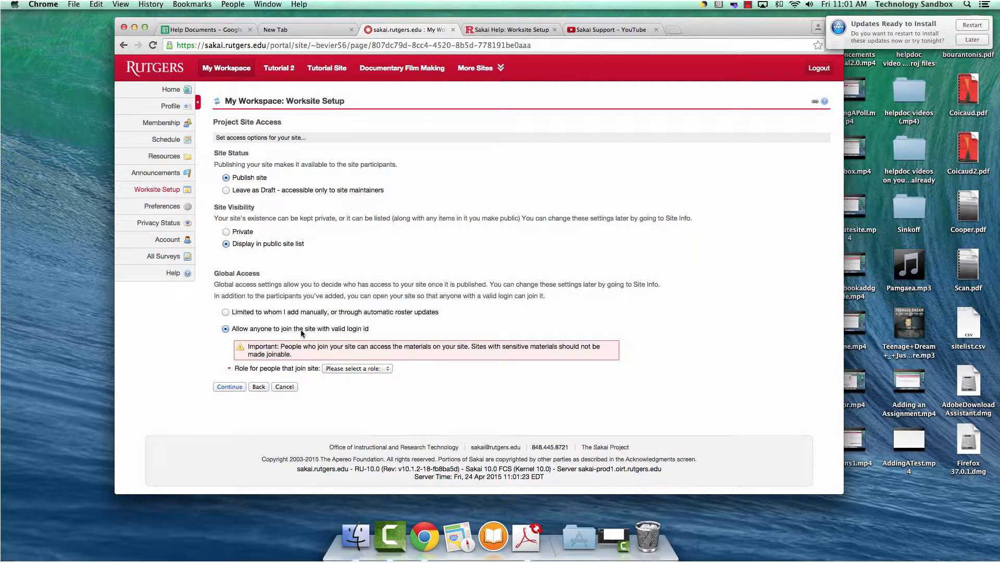
pyautogui.click(348, 368)
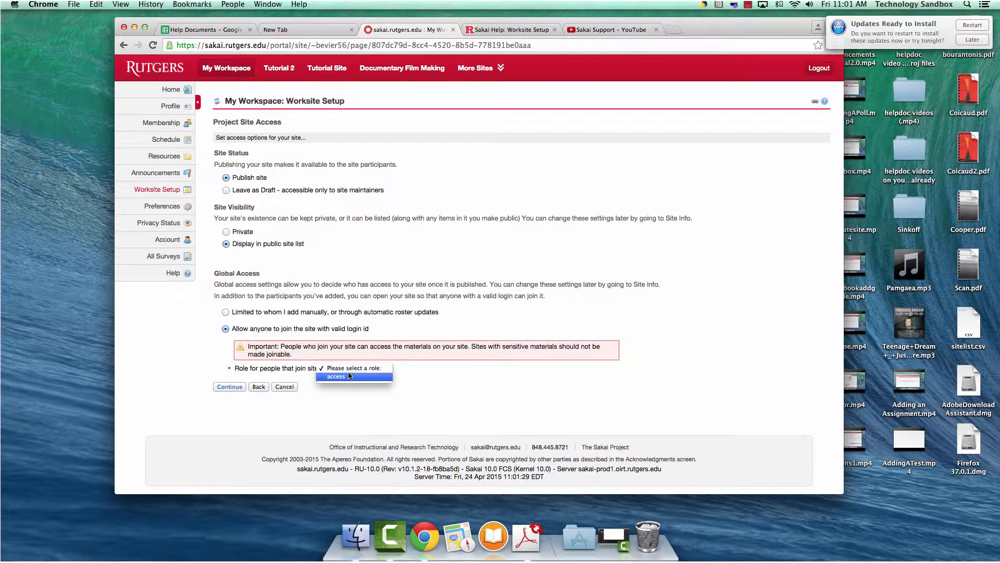
pyautogui.click(349, 376)
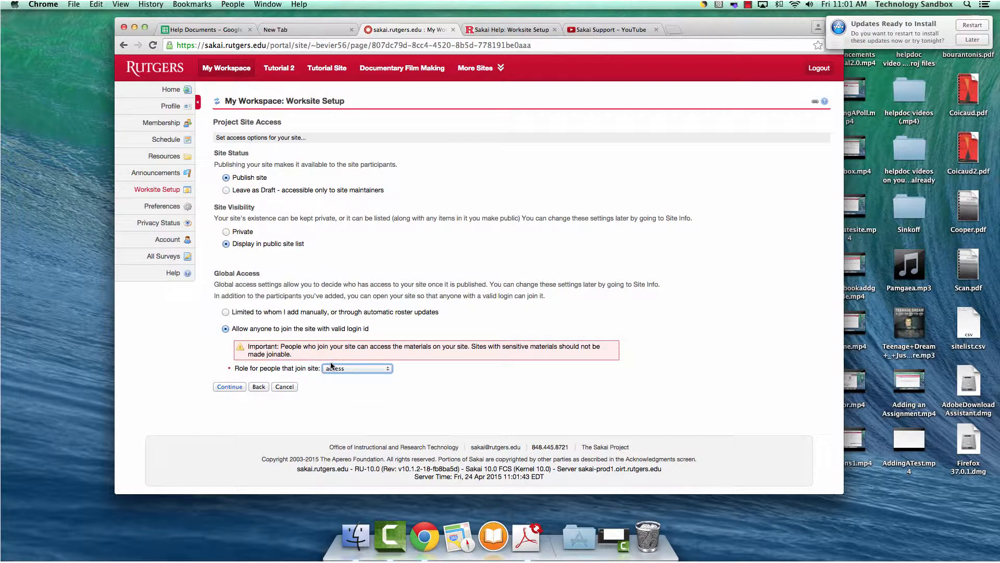
pyautogui.click(226, 313)
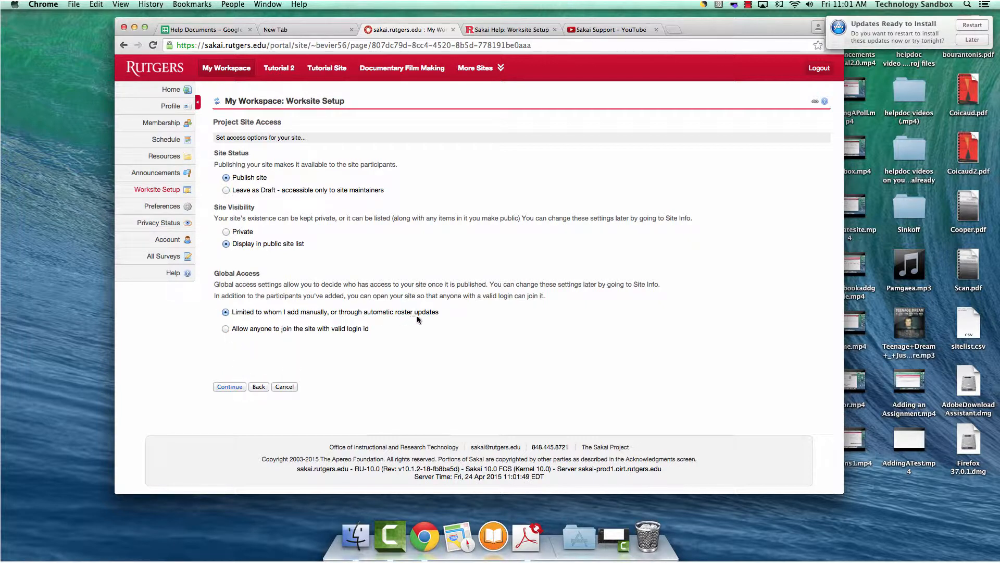
pyautogui.click(235, 386)
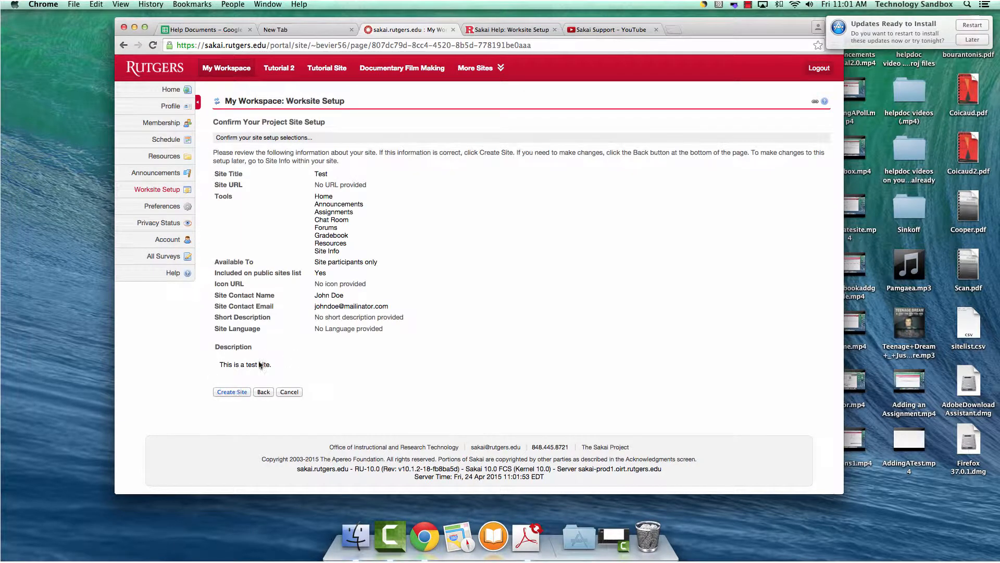
# - Create the Test project site and open it from the list of all sites
pyautogui.moveTo(211, 121); pyautogui.dragTo(346, 130)
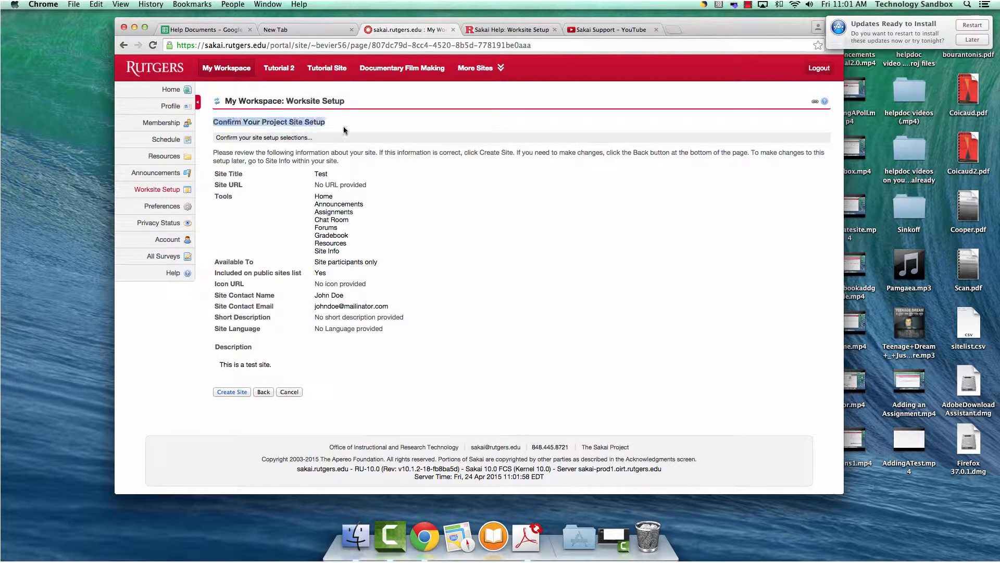
pyautogui.click(276, 280)
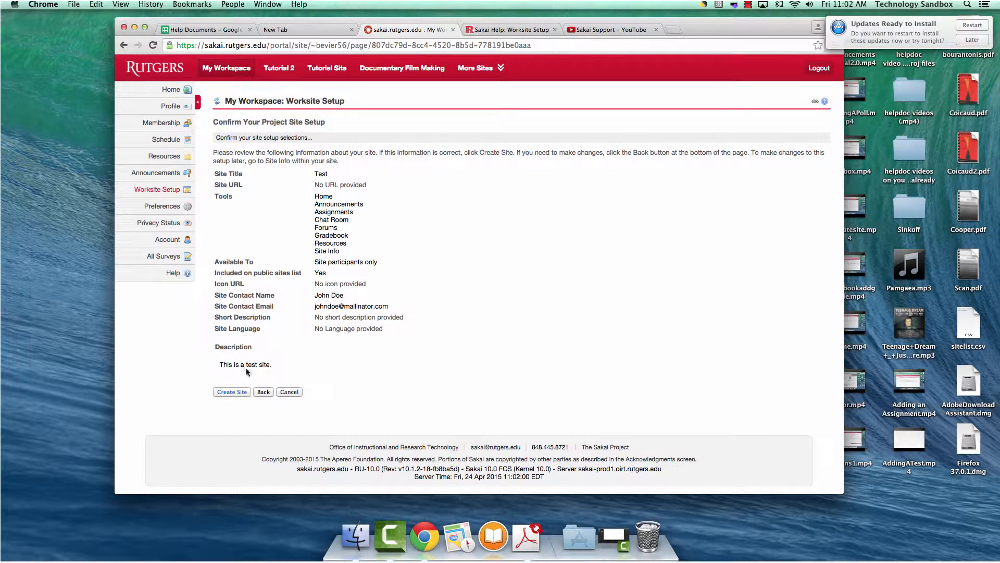
pyautogui.click(242, 392)
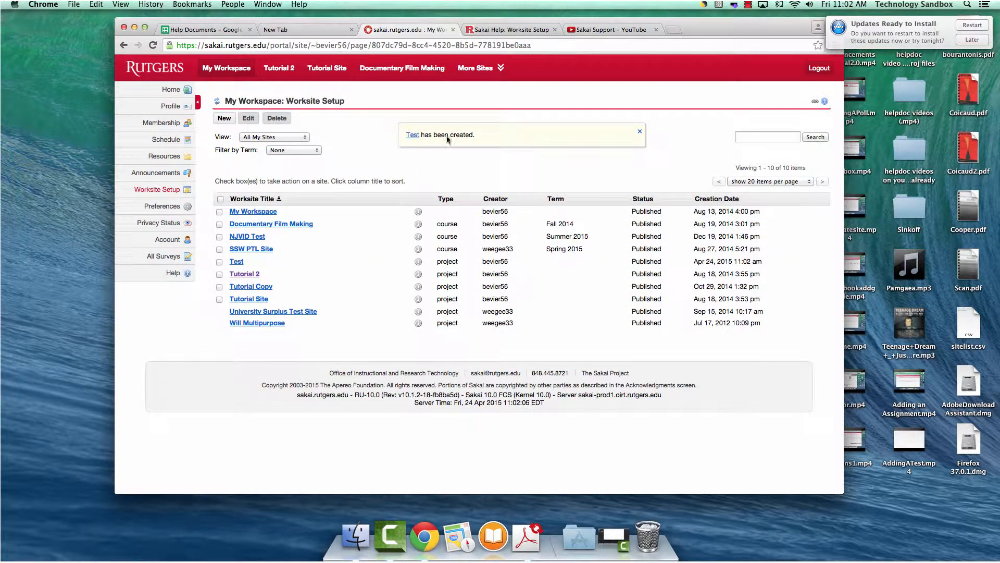
pyautogui.click(477, 71)
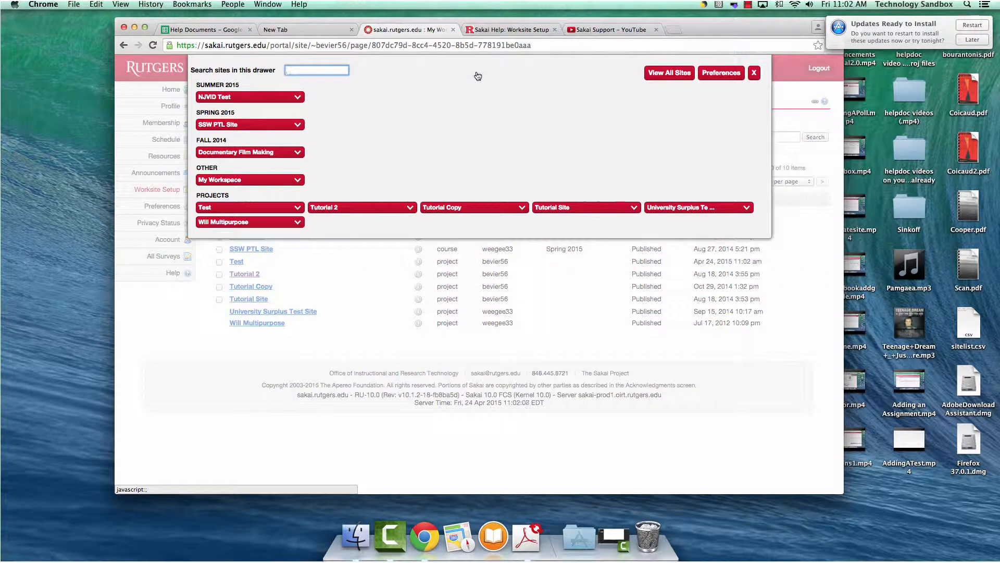
pyautogui.click(226, 208)
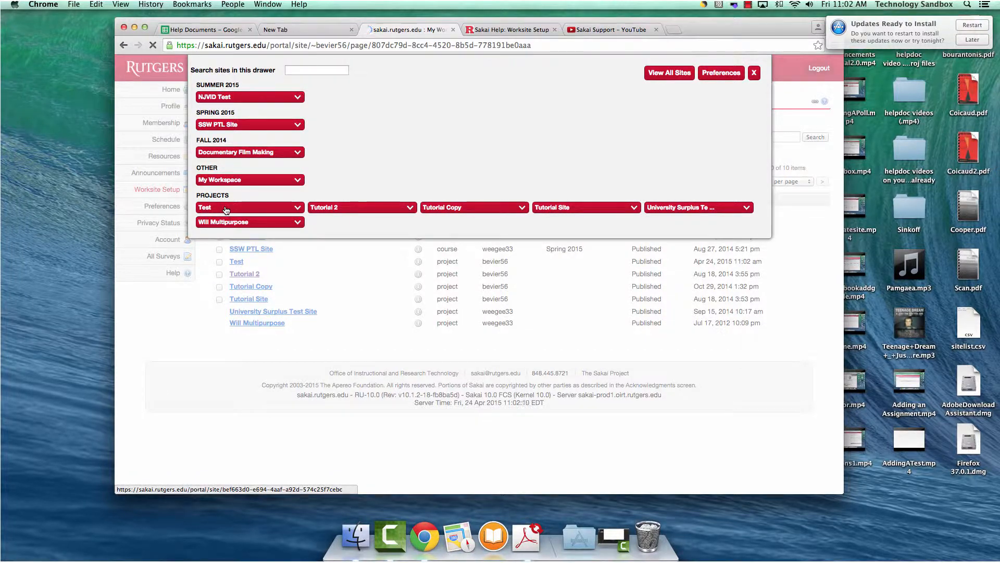